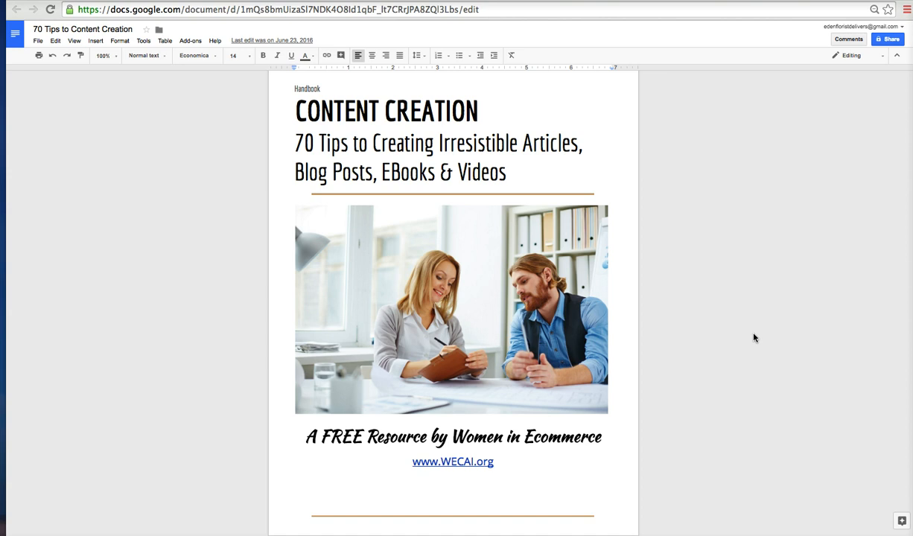
Look through the content creation handbook's cover and inner pages, returning to the cover page.
{"action": "left_click", "coordinate": [671, 157]}
{"action": "mouse_move", "coordinate": [671, 157]}
{"action": "left_mouse_down"}
{"action": "mouse_move", "coordinate": [568, 235]}
{"action": "mouse_move", "coordinate": [623, 519]}
{"action": "mouse_move", "coordinate": [636, 533]}
{"action": "left_mouse_up"}
{"action": "scroll", "coordinate": [641, 227], "scroll_direction": "down", "scroll_amount": 5}
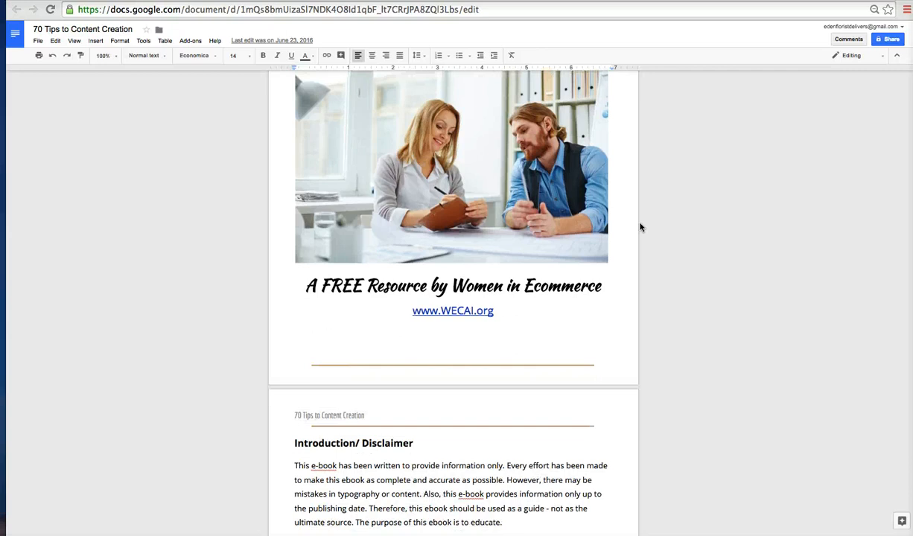
{"action": "scroll", "coordinate": [640, 227], "scroll_direction": "down", "scroll_amount": 20}
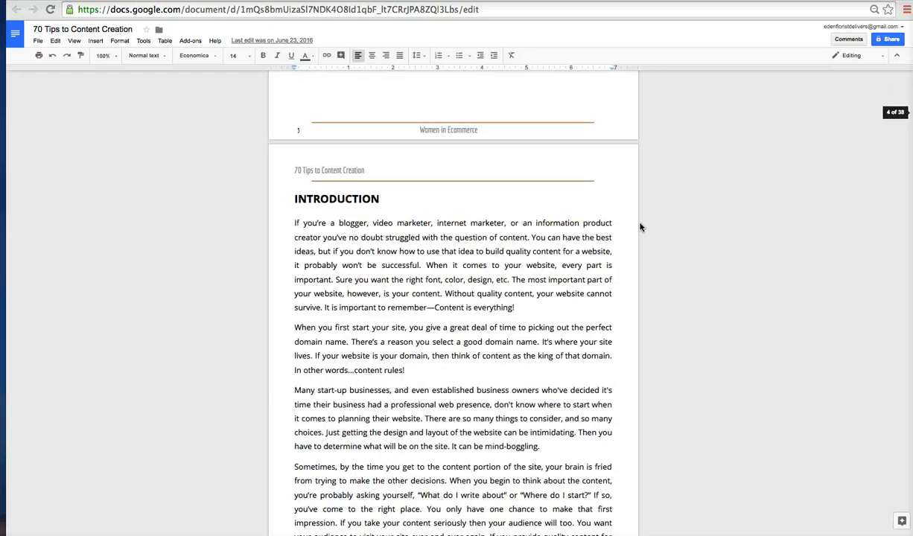
{"action": "scroll", "coordinate": [640, 227], "scroll_direction": "down", "scroll_amount": 20}
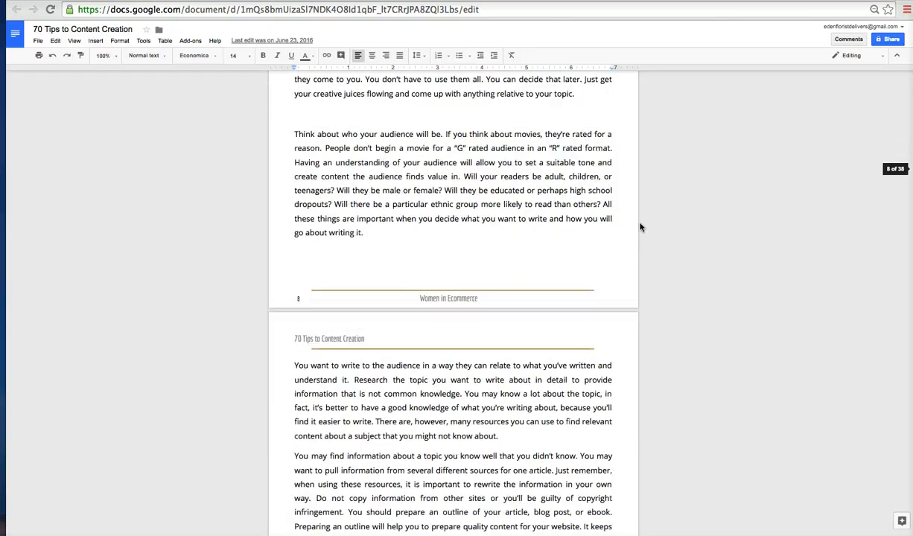
{"action": "scroll", "coordinate": [641, 227], "scroll_direction": "up", "scroll_amount": 20}
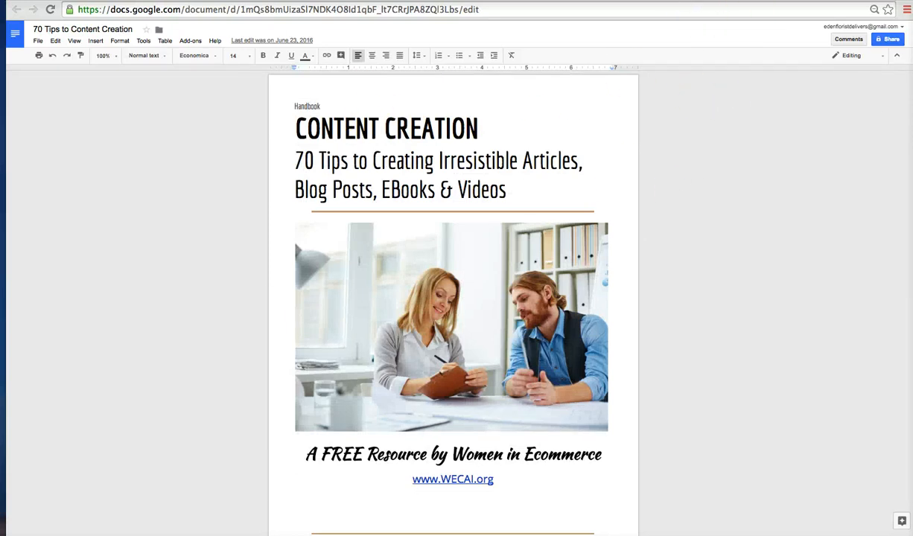
Switch to Pixlr Editor and open book-mockup-3d.png from the Desktop folder on the computer.
{"action": "key", "text": "ctrl+Tab"}
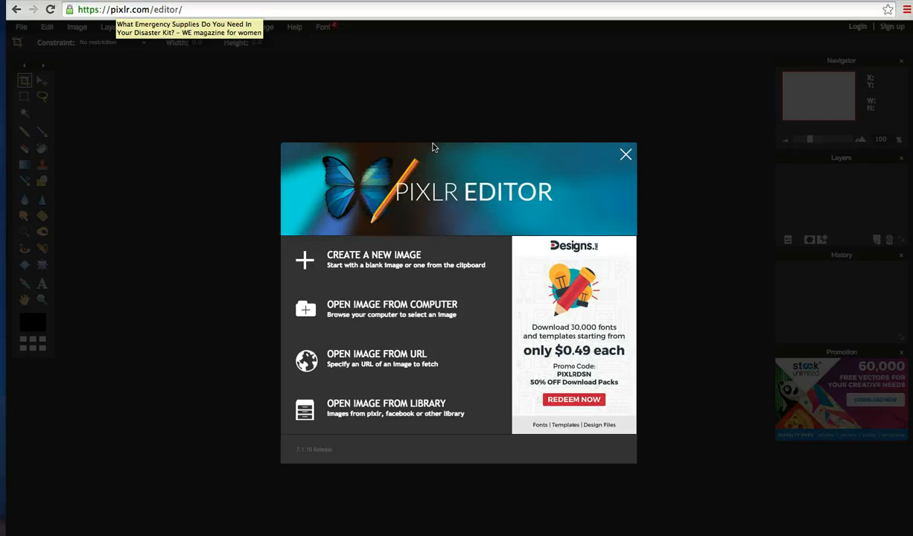
{"action": "left_click", "coordinate": [369, 307]}
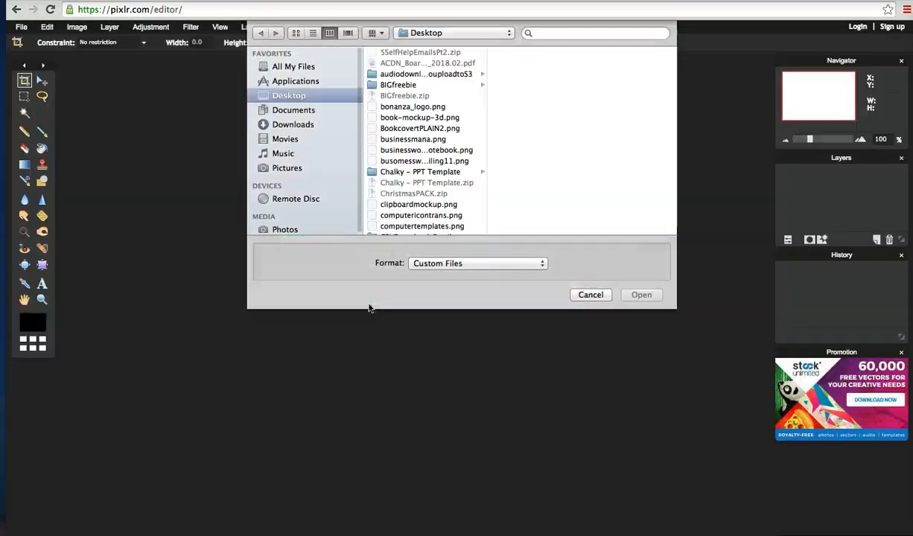
{"action": "left_click", "coordinate": [404, 129]}
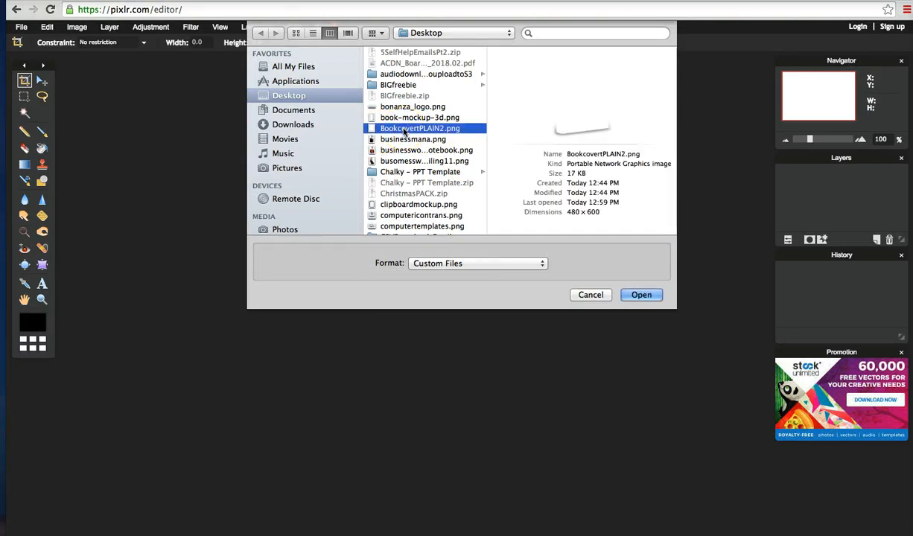
{"action": "left_click", "coordinate": [409, 118]}
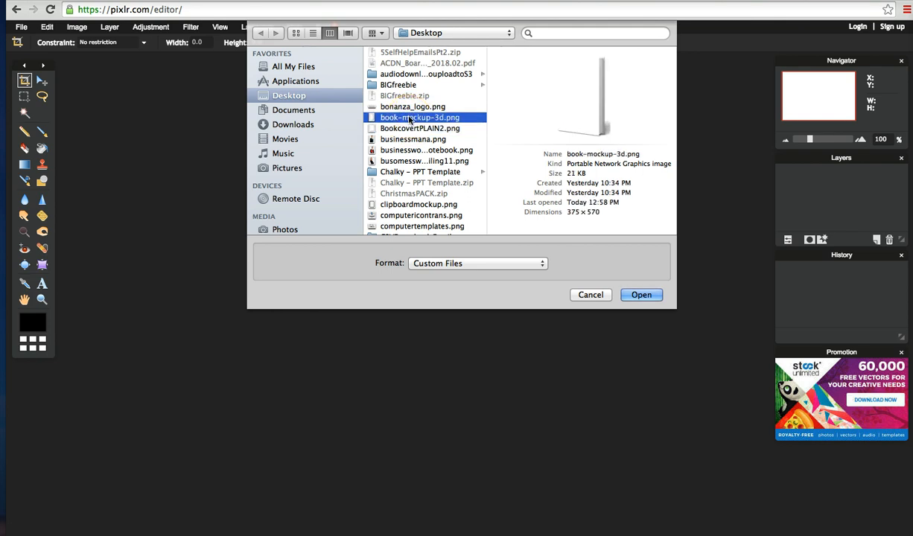
{"action": "left_click", "coordinate": [640, 296]}
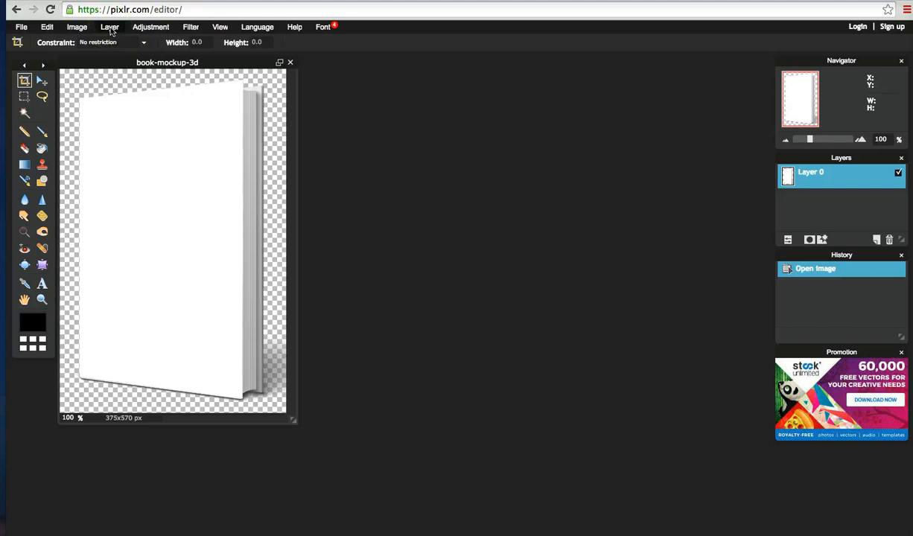
Add the cover image "Screen Shot 2017-11-08 at 5.29.39 PM" from the Desktop as a new layer over the blank book.
{"action": "left_click", "coordinate": [109, 28]}
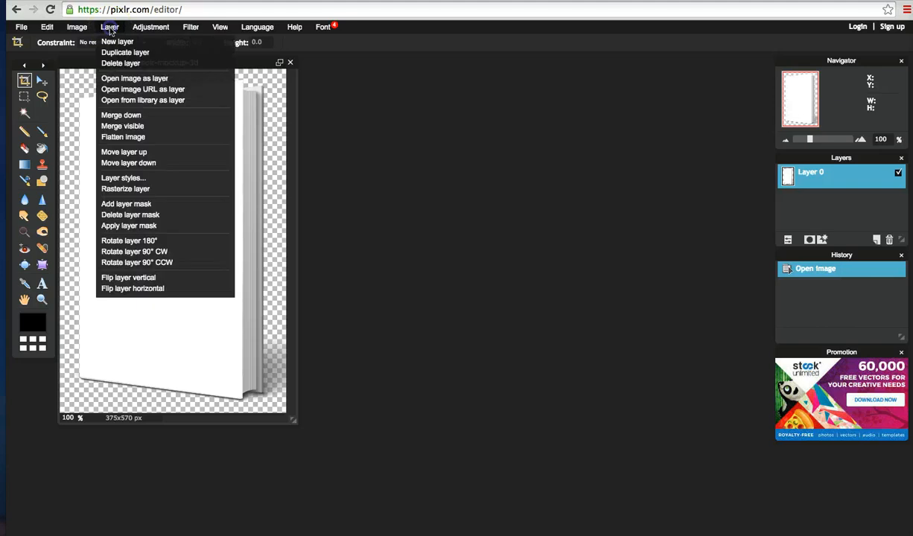
{"action": "left_click", "coordinate": [111, 79]}
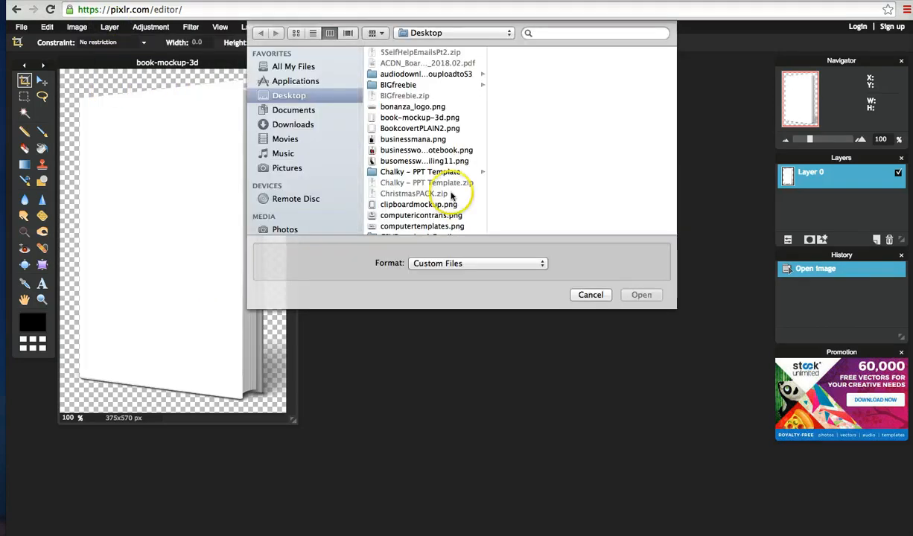
{"action": "scroll", "coordinate": [427, 188], "scroll_direction": "down", "scroll_amount": 15}
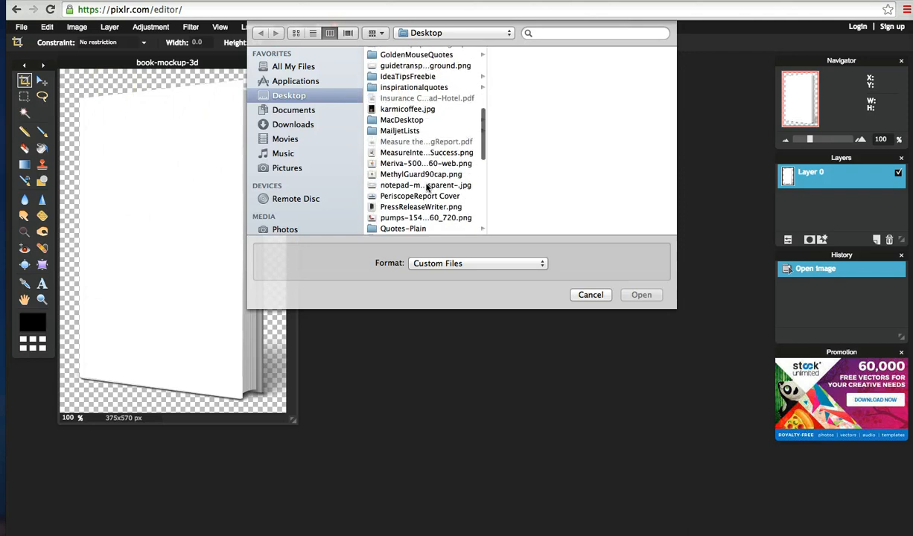
{"action": "left_click", "coordinate": [406, 138]}
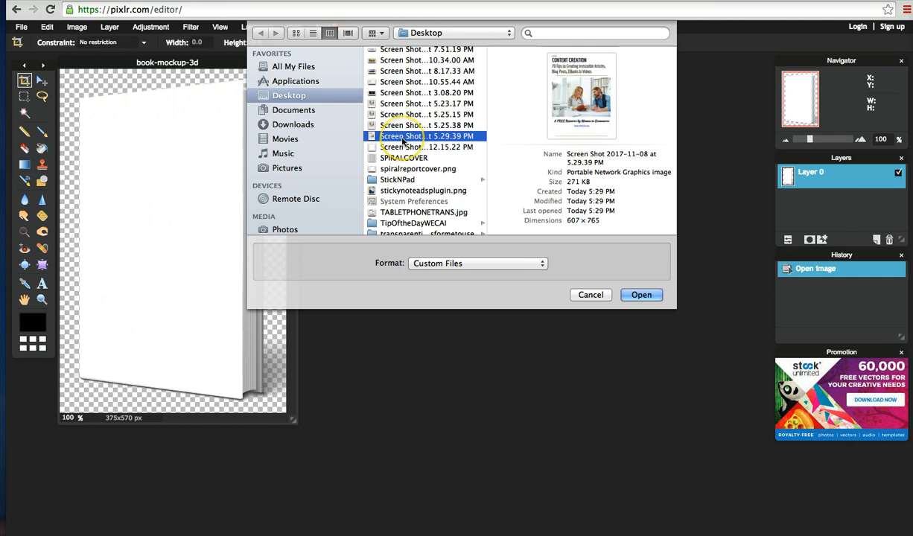
{"action": "left_click", "coordinate": [642, 295]}
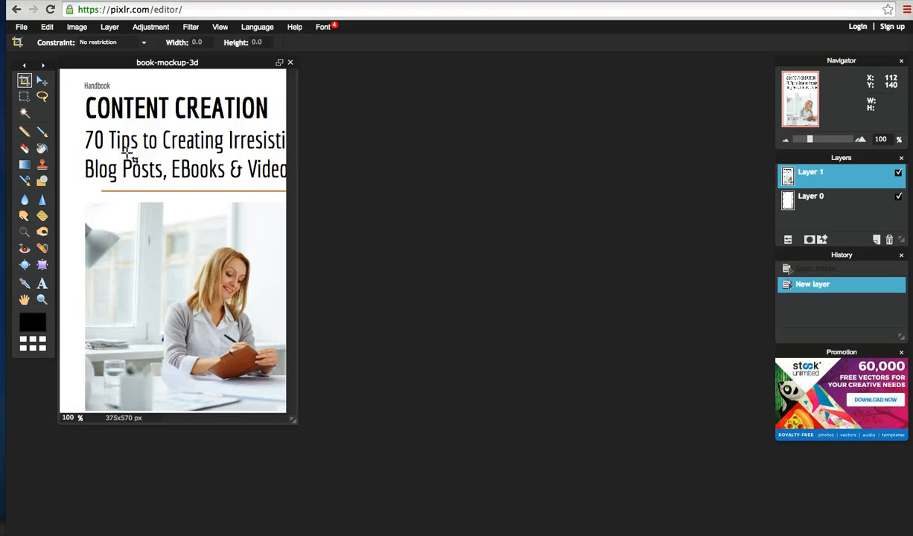
Free distort the cover layer, fitting its four corners to the corners of the blank book's front face.
{"action": "left_click", "coordinate": [79, 30]}
{"action": "left_click", "coordinate": [49, 28]}
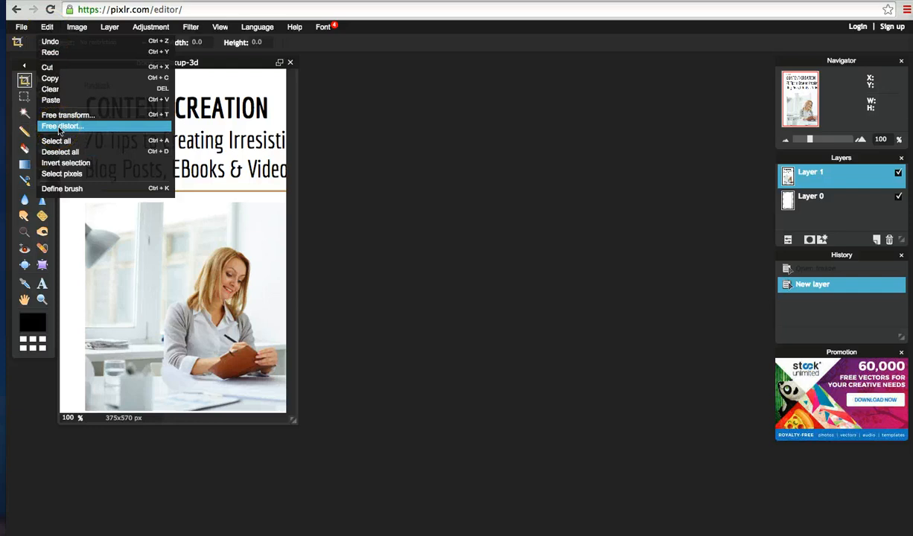
{"action": "left_click", "coordinate": [60, 127]}
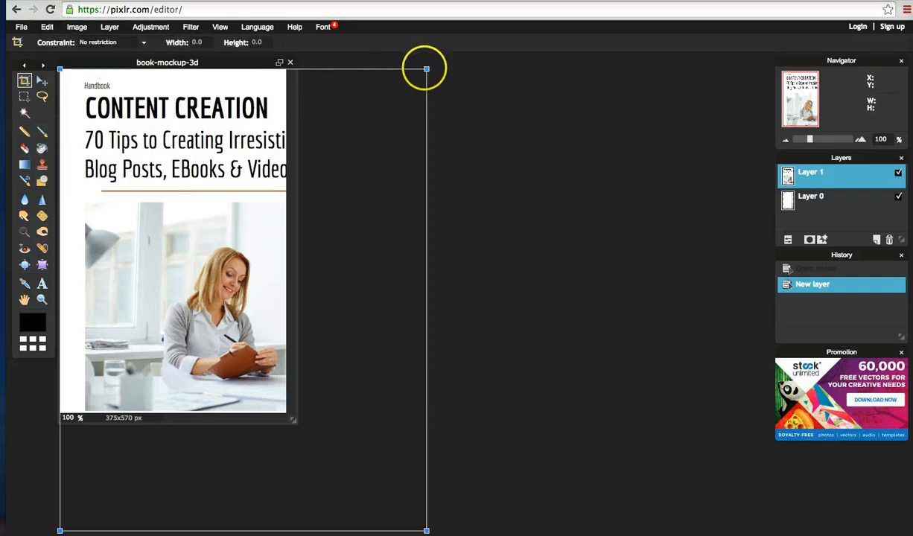
{"action": "left_click_drag", "start_coordinate": [426, 69], "coordinate": [244, 84]}
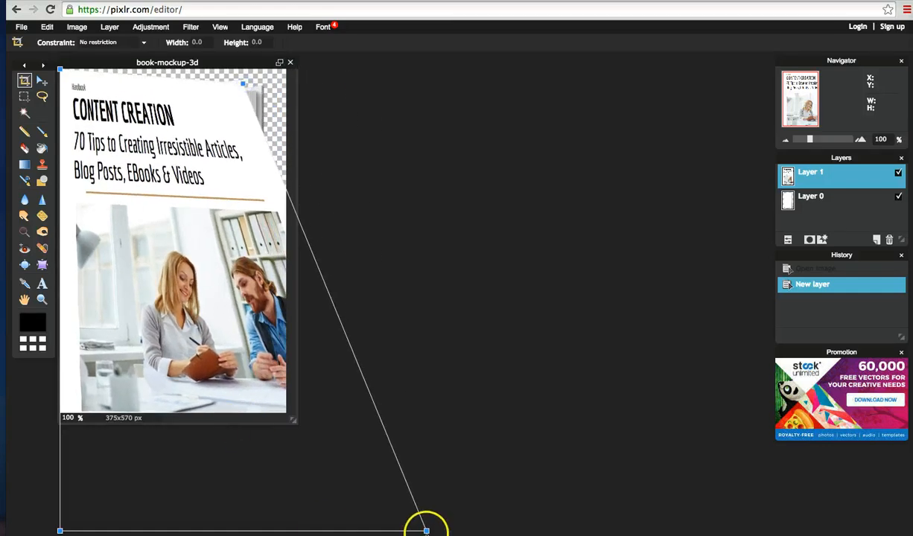
{"action": "left_click_drag", "start_coordinate": [426, 531], "coordinate": [240, 397]}
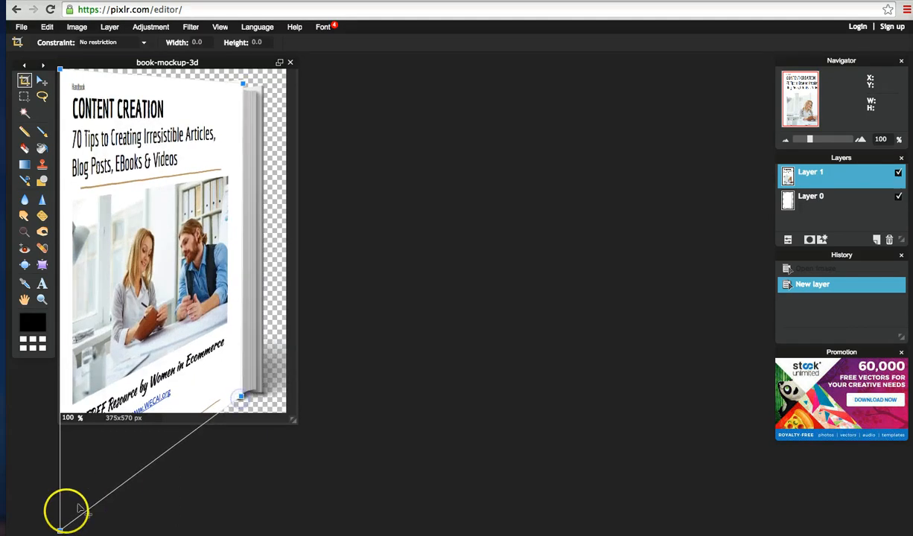
{"action": "left_click_drag", "start_coordinate": [59, 530], "coordinate": [80, 376]}
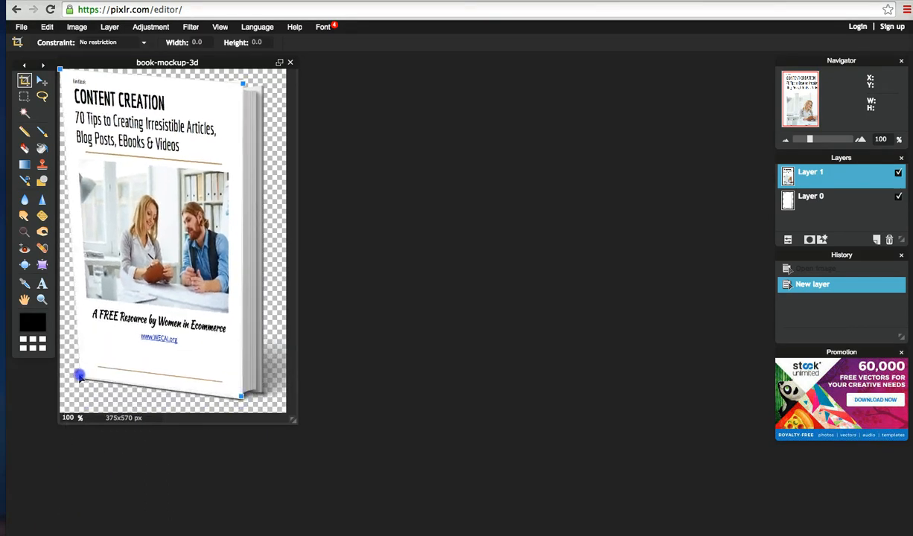
{"action": "left_click_drag", "start_coordinate": [59, 68], "coordinate": [78, 99]}
Fine-tune the distorted cover's two spine-side corners to match the book's edge, keeping the distortion open for editing.
{"action": "left_click", "coordinate": [199, 100]}
{"action": "left_click_drag", "start_coordinate": [242, 83], "coordinate": [243, 82]}
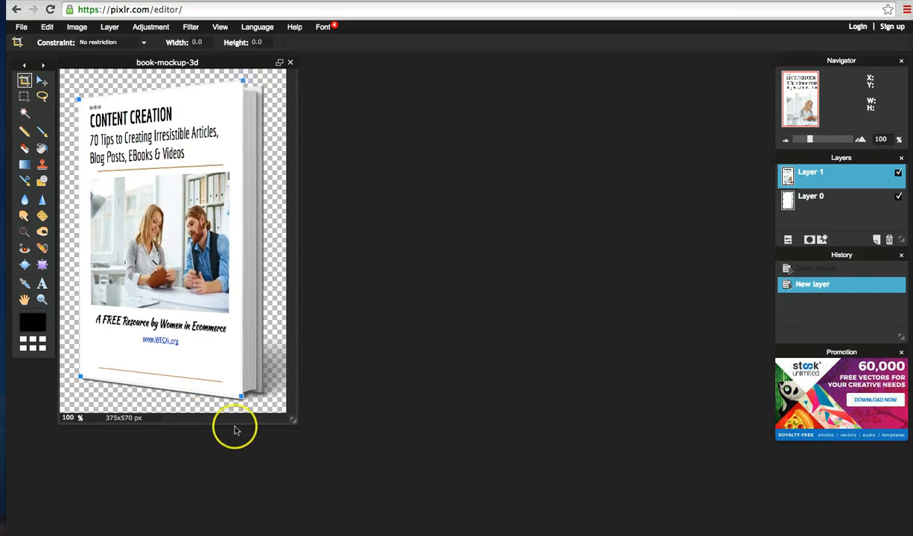
{"action": "left_click_drag", "start_coordinate": [241, 396], "coordinate": [240, 401]}
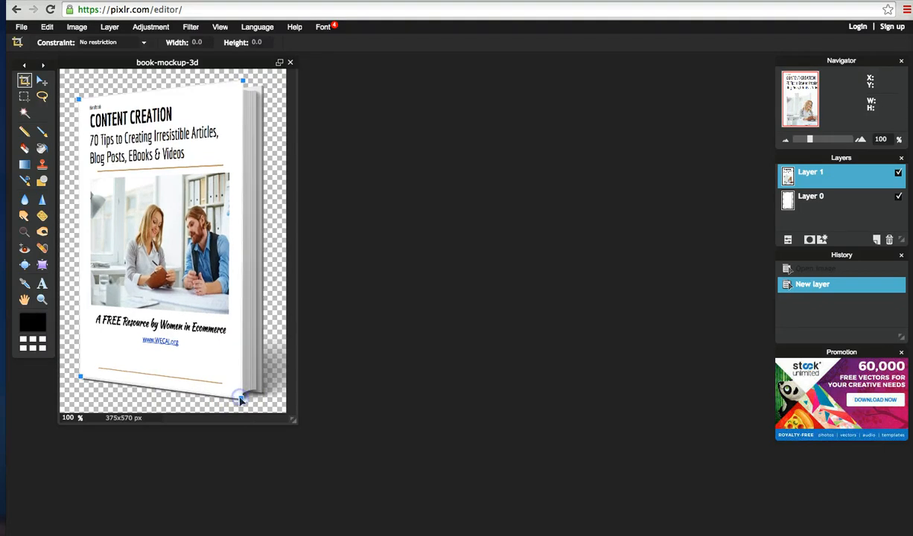
{"action": "left_click", "coordinate": [77, 27]}
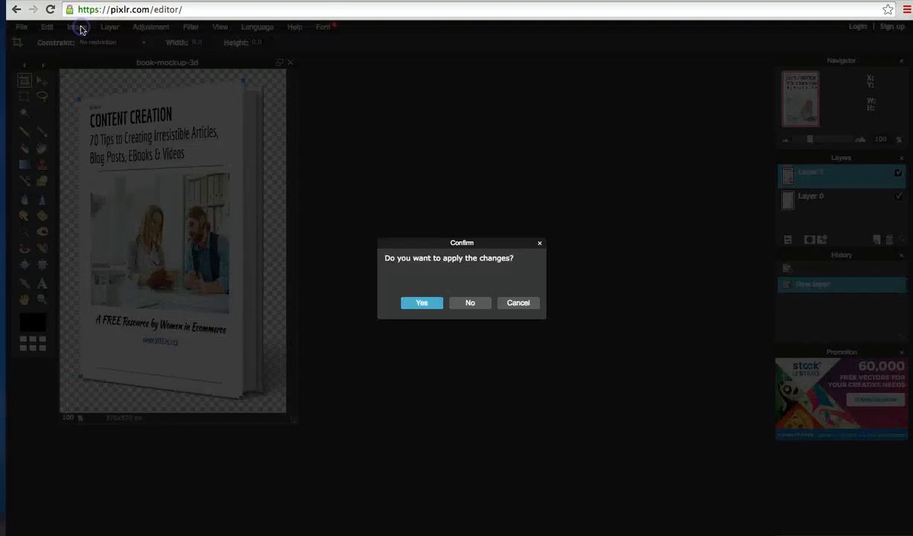
{"action": "left_click", "coordinate": [519, 304]}
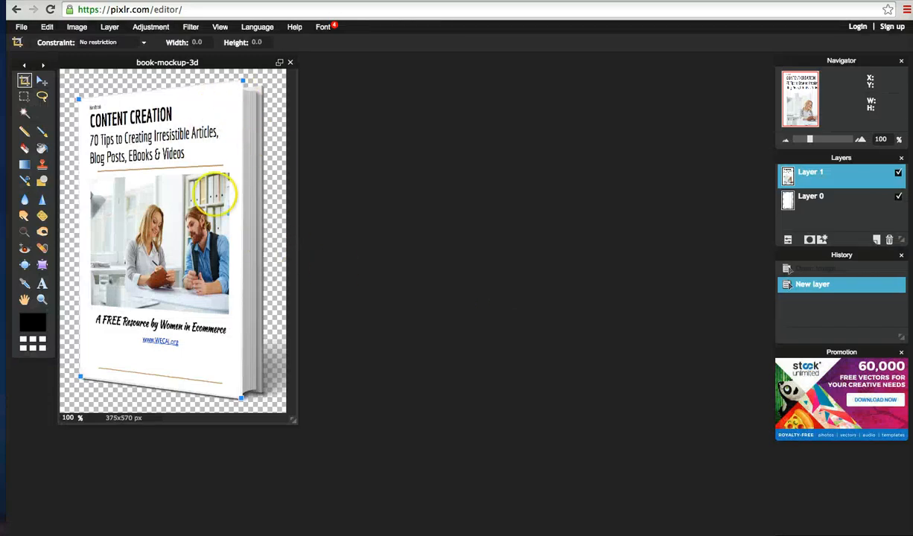
Nudge the cover's two lower corners and its upper spine-side corner flush with the book's face, and apply the distortion.
{"action": "left_click", "coordinate": [80, 378]}
{"action": "left_click_drag", "start_coordinate": [81, 379], "coordinate": [80, 382]}
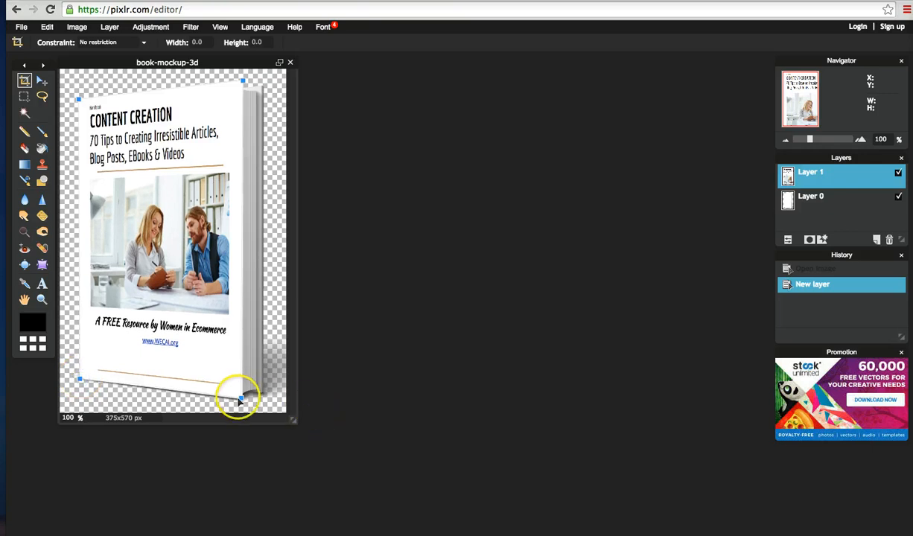
{"action": "left_click_drag", "start_coordinate": [235, 398], "coordinate": [242, 400]}
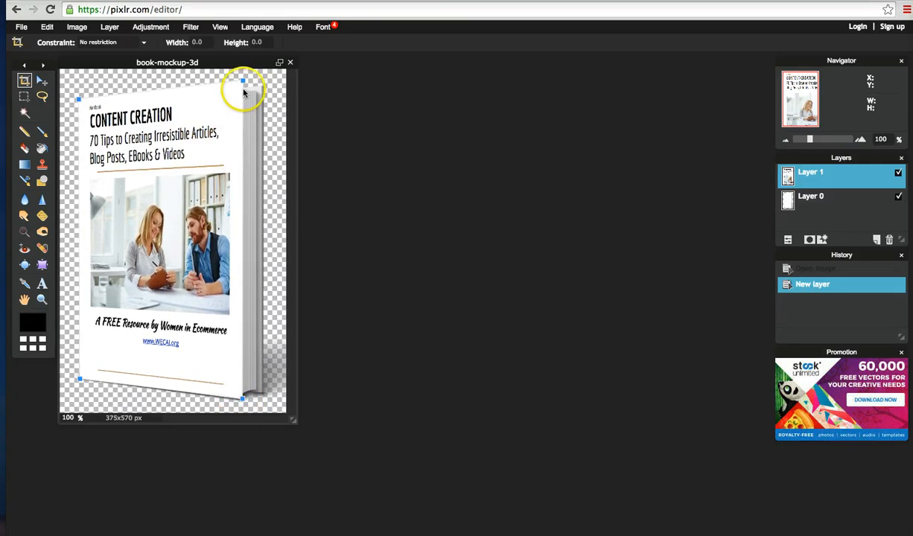
{"action": "left_click_drag", "start_coordinate": [242, 83], "coordinate": [242, 87]}
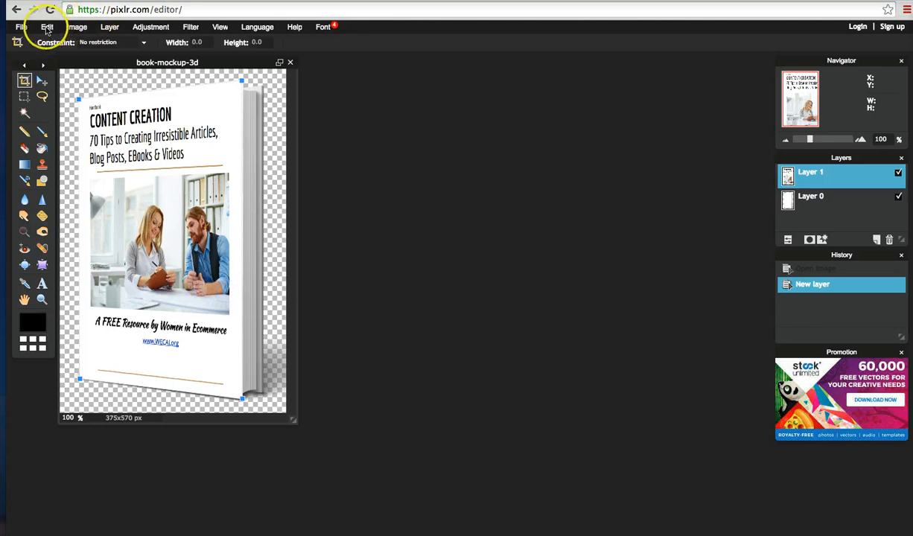
{"action": "left_click", "coordinate": [77, 28]}
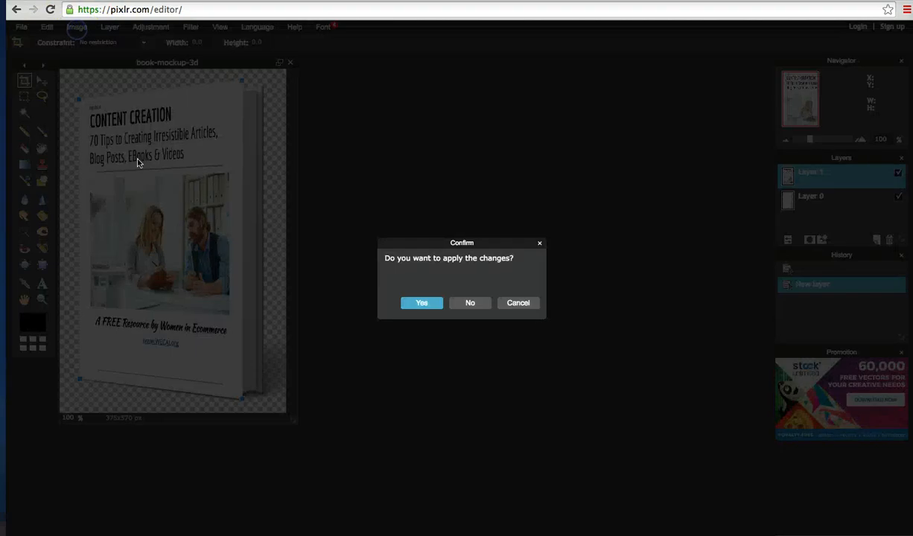
{"action": "left_click", "coordinate": [421, 303]}
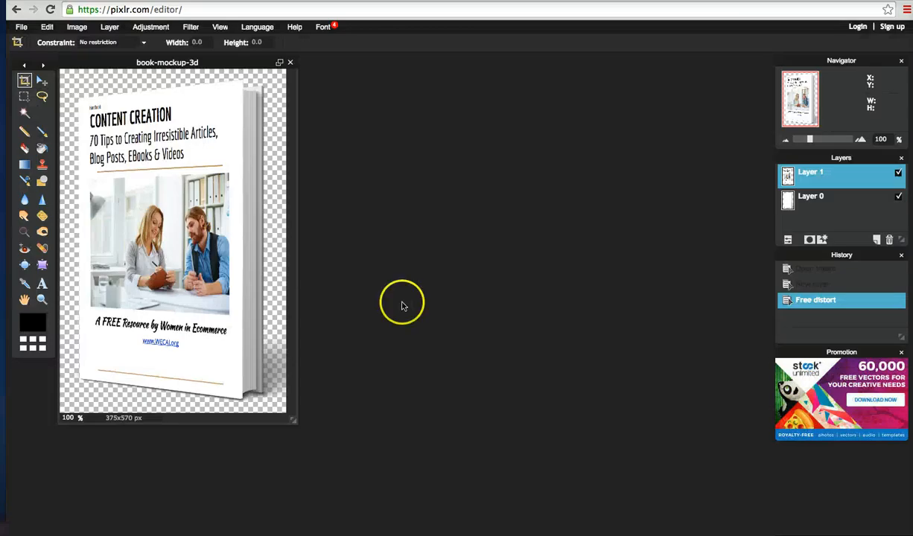
{"action": "left_click", "coordinate": [41, 166]}
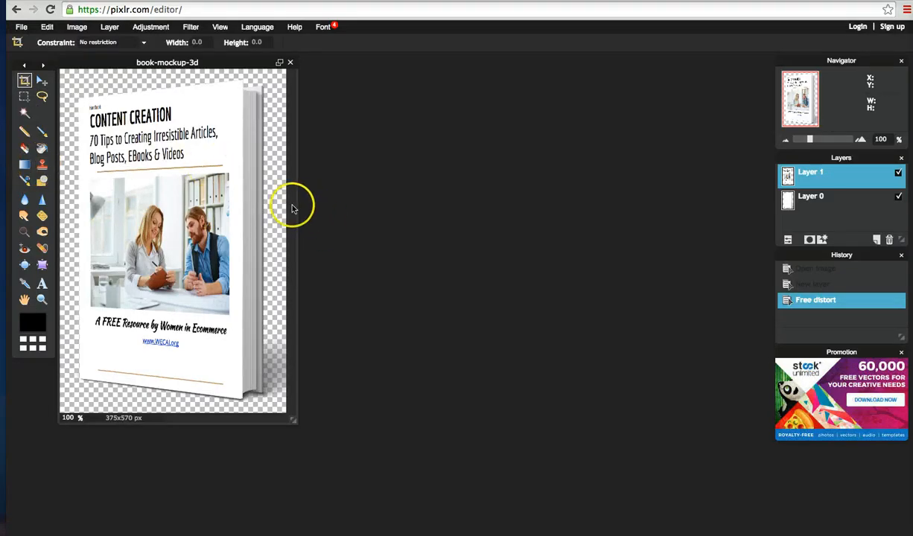
Start saving the finished book image to the computer as a transparent PNG and name it ContentCreationebookCover.
{"action": "left_click", "coordinate": [22, 28]}
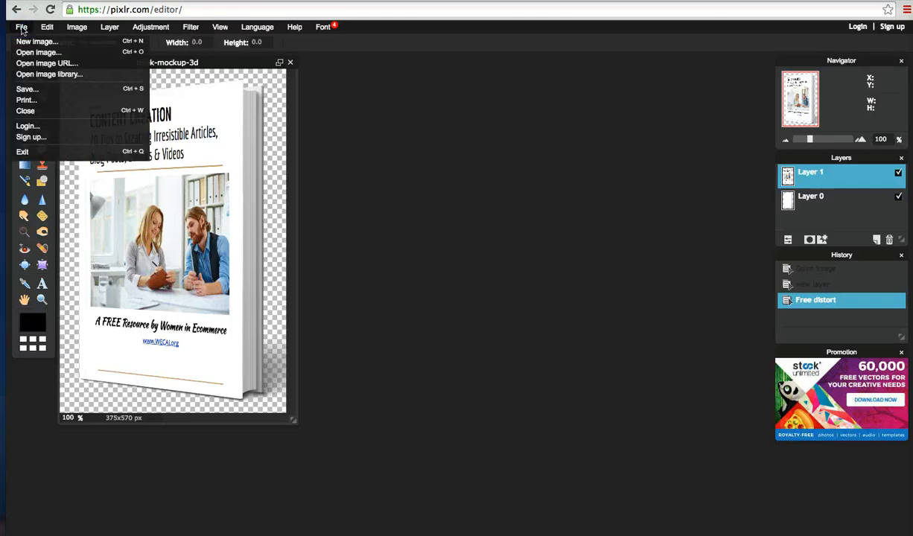
{"action": "left_click", "coordinate": [30, 89]}
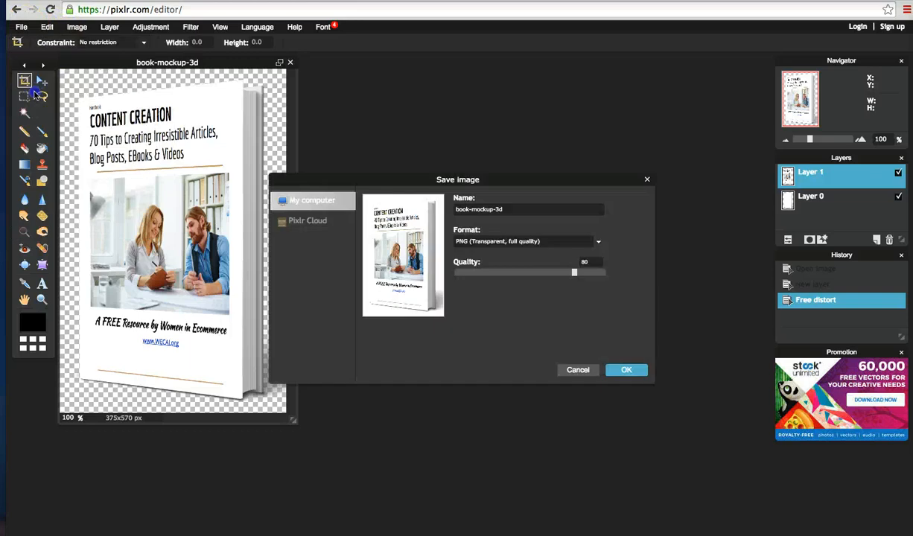
{"action": "left_click", "coordinate": [508, 210]}
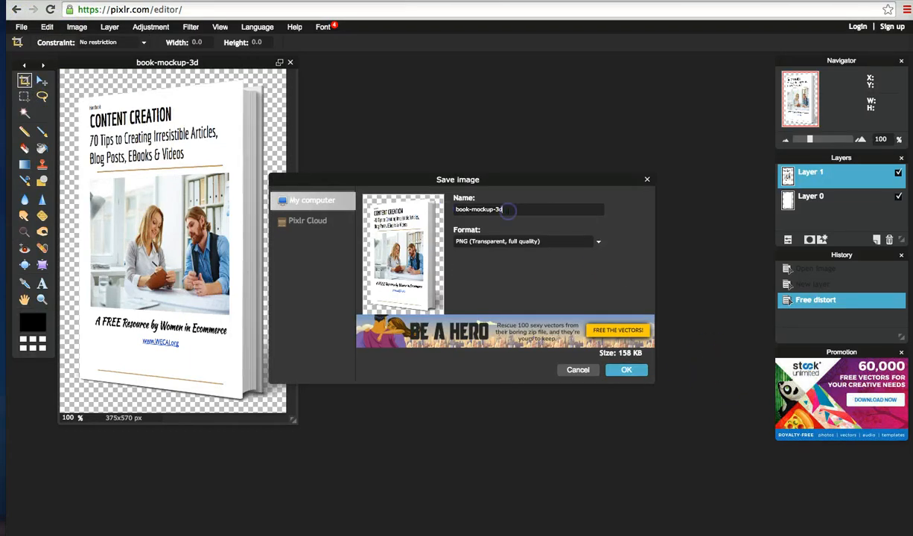
{"action": "left_click_drag", "start_coordinate": [508, 211], "coordinate": [465, 208]}
{"action": "double_click", "coordinate": [465, 208]}
{"action": "type", "text": "ContentCra"}
{"action": "type", "text": "ationebookCover"}
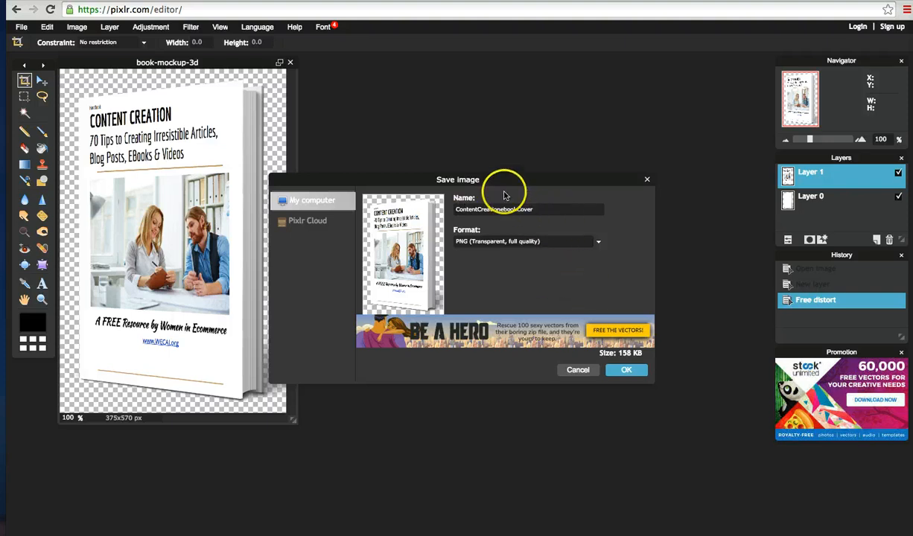
Confirm the image export and save the PNG file to the Desktop folder.
{"action": "left_click", "coordinate": [624, 371]}
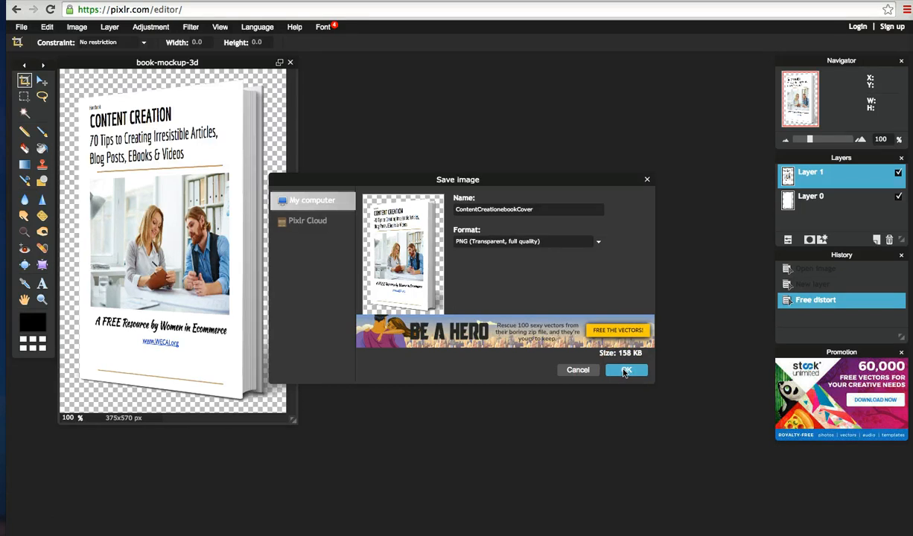
{"action": "left_click", "coordinate": [624, 370]}
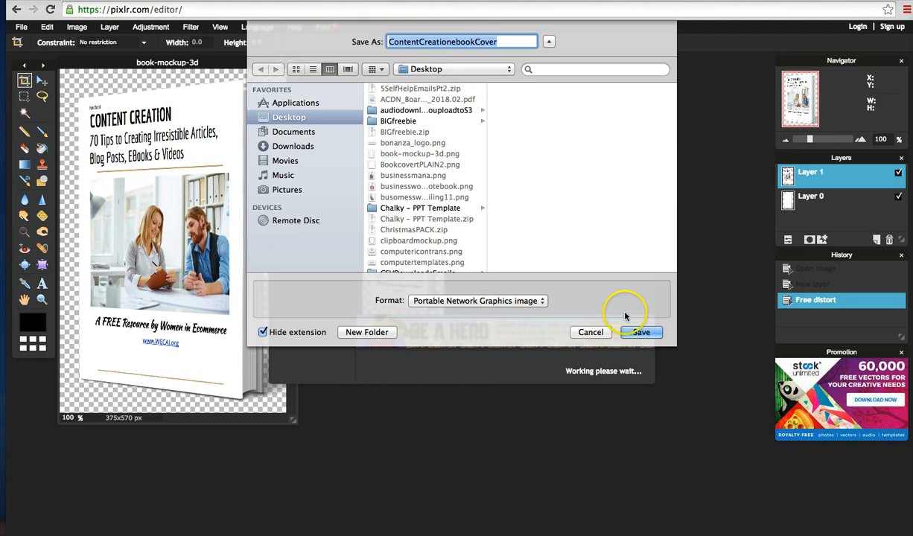
{"action": "left_click", "coordinate": [641, 333]}
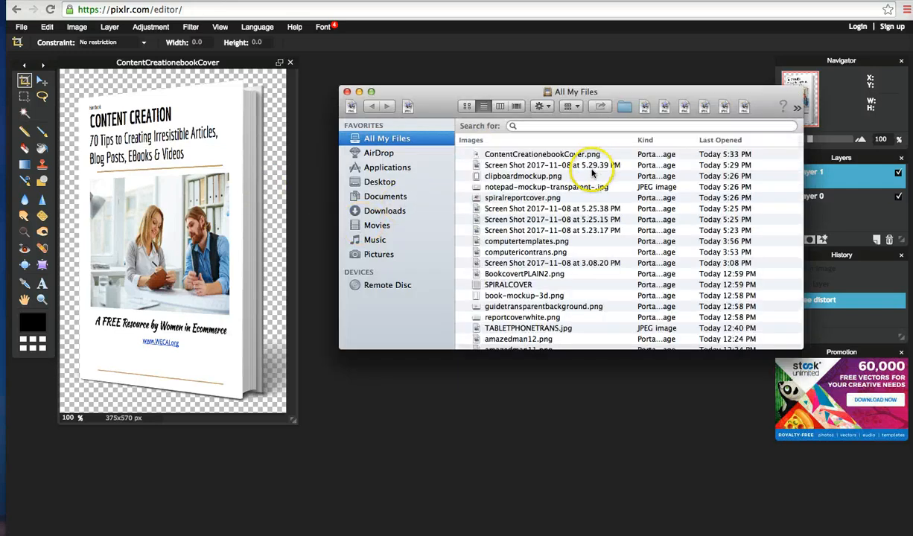
Switch to Finder, locate ContentCreationebookCover.png in the Desktop folder and open it in a preview.
{"action": "left_click", "coordinate": [413, 209]}
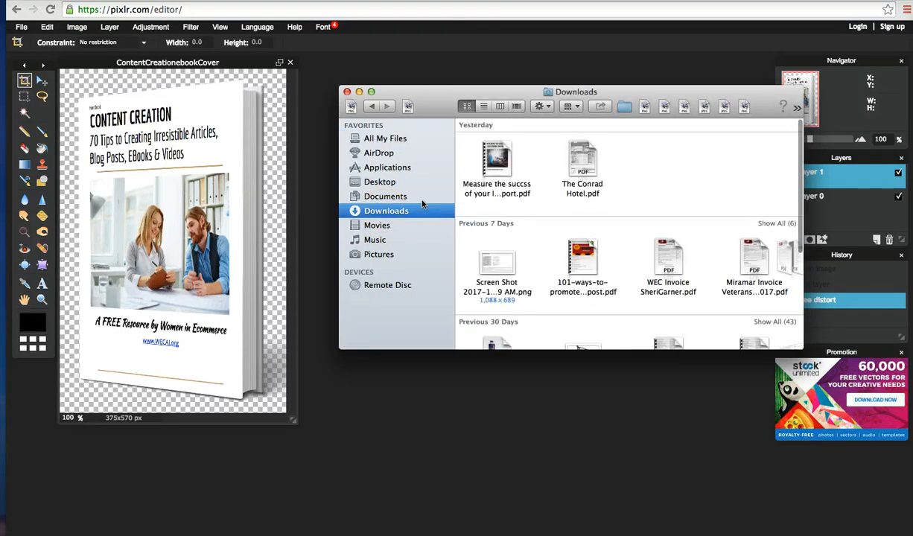
{"action": "left_click", "coordinate": [384, 182]}
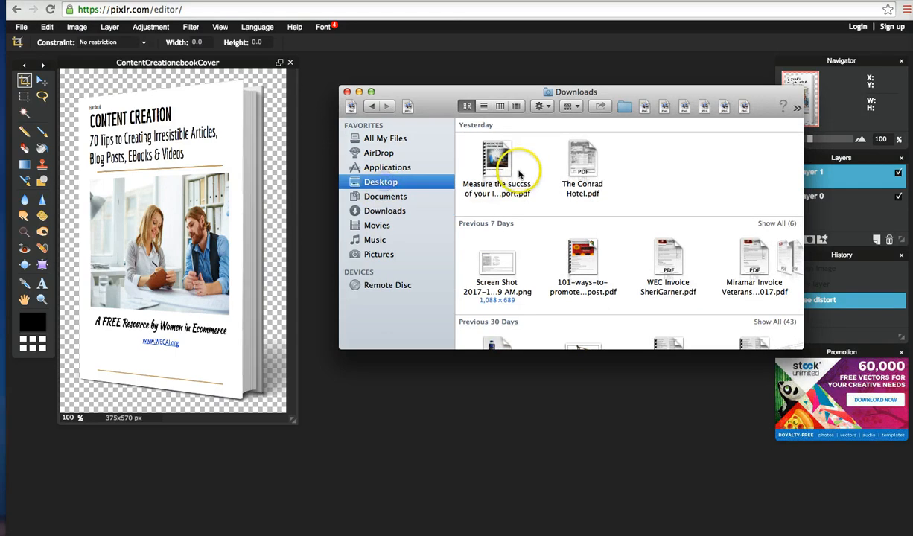
{"action": "left_click", "coordinate": [623, 216]}
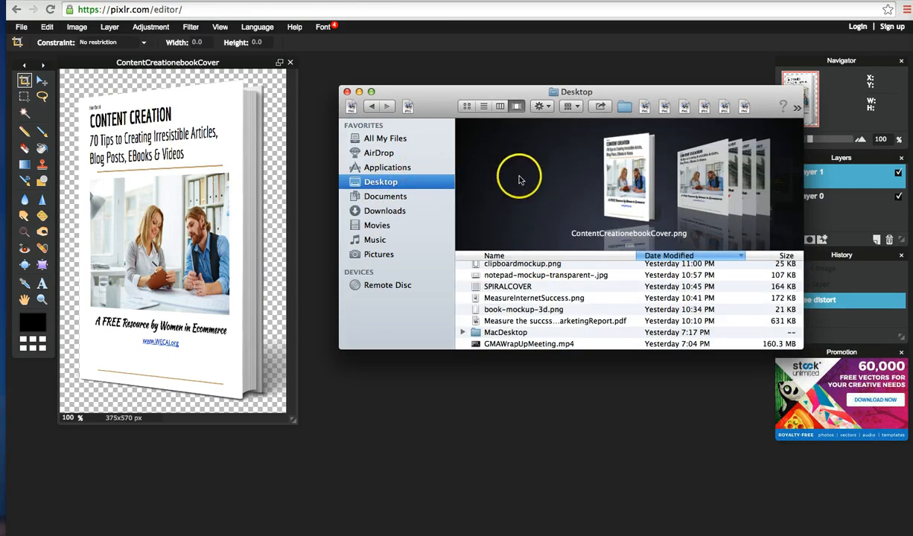
{"action": "double_click", "coordinate": [630, 181]}
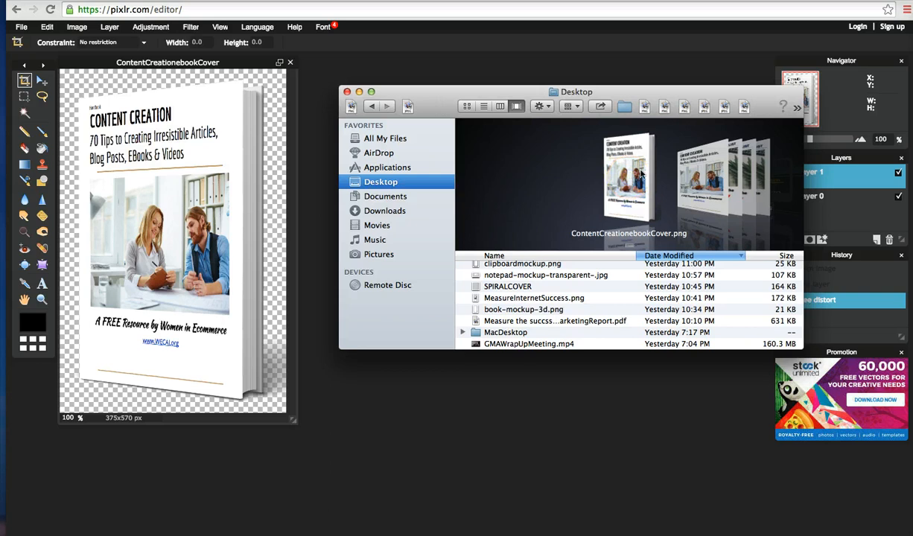
{"action": "scroll", "coordinate": [596, 265], "scroll_direction": "up", "scroll_amount": 10}
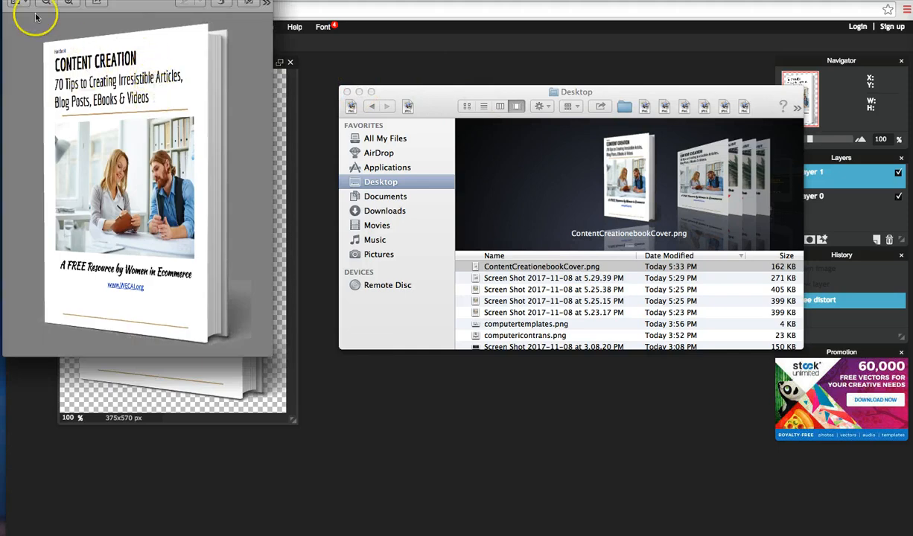
Close the Finder window and move the preview of the saved cover beside the image in the editor for comparison.
{"action": "left_click", "coordinate": [348, 92]}
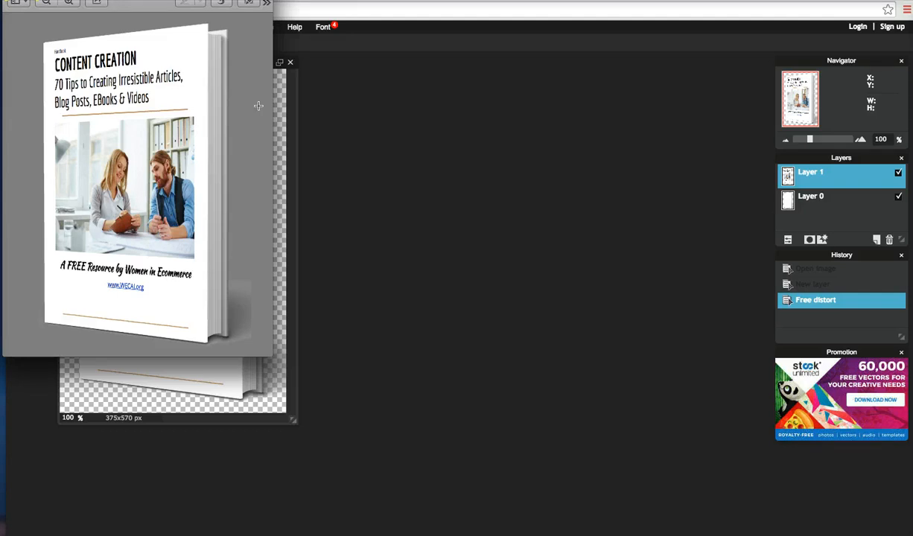
{"action": "left_click", "coordinate": [147, 12]}
{"action": "mouse_move", "coordinate": [148, 13]}
{"action": "left_mouse_down"}
{"action": "mouse_move", "coordinate": [143, 24]}
{"action": "mouse_move", "coordinate": [171, 33]}
{"action": "mouse_move", "coordinate": [456, 91]}
{"action": "mouse_move", "coordinate": [447, 95]}
{"action": "left_mouse_up"}
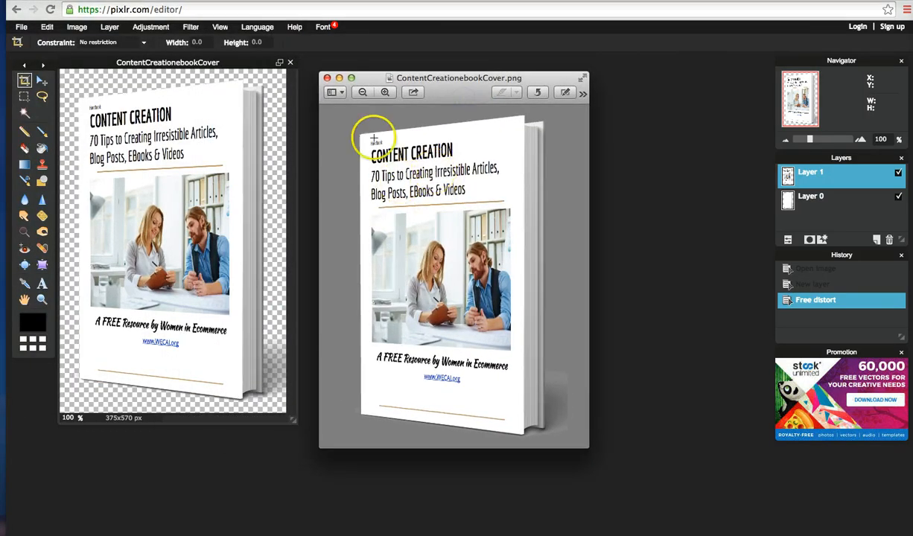